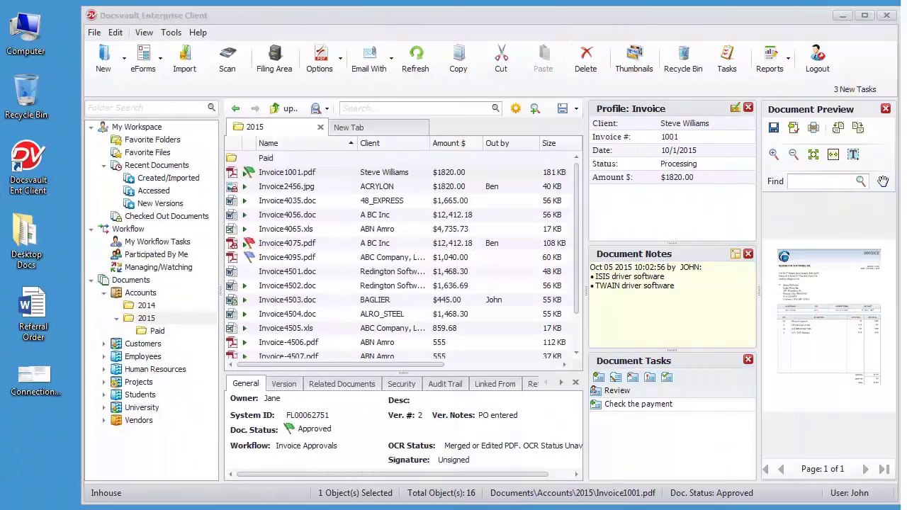
Step: Drag the selected desktop files onto the Accounts 2015 folder's file list
{"action": "left_click_drag", "start_coordinate": [2, 210], "coordinate": [81, 423]}
{"action": "left_click_drag", "start_coordinate": [32, 312], "coordinate": [269, 330]}
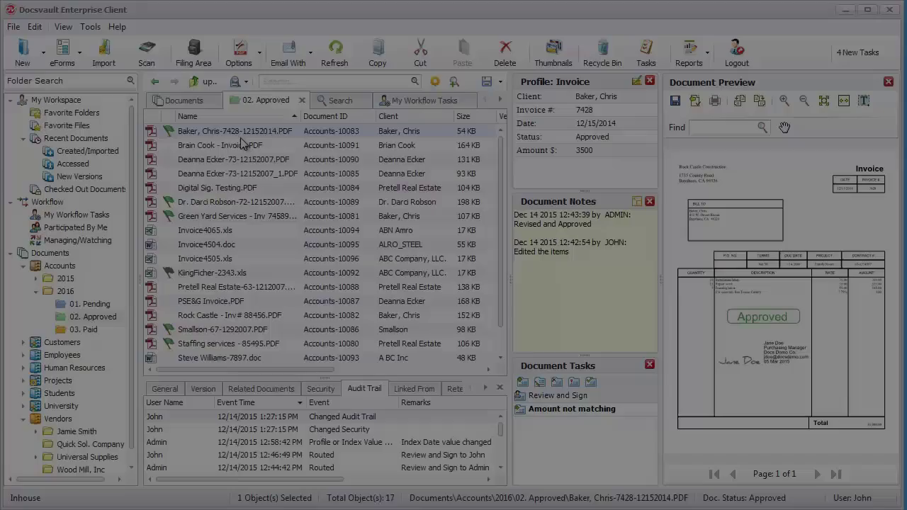
Step: Show the available actions for the Baker invoice in the 02. Approved folder
{"action": "right_click", "coordinate": [240, 139]}
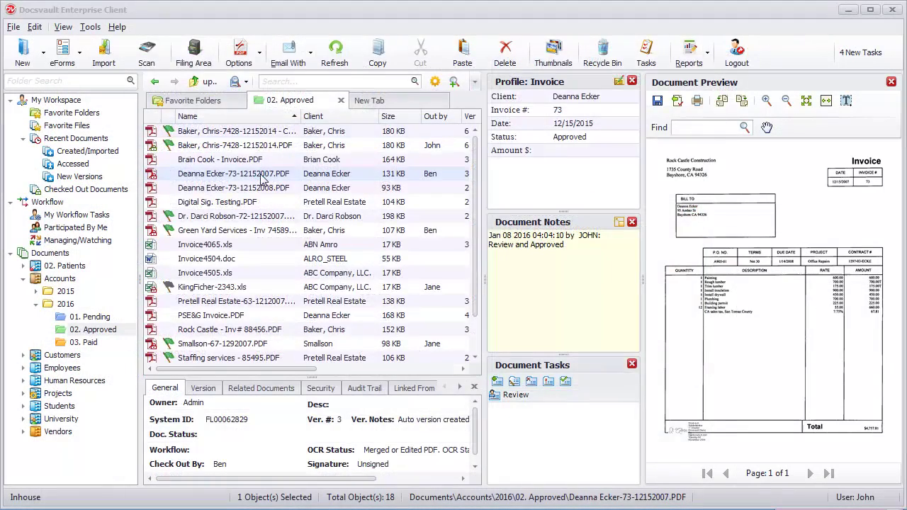
{"action": "double_click", "coordinate": [262, 177]}
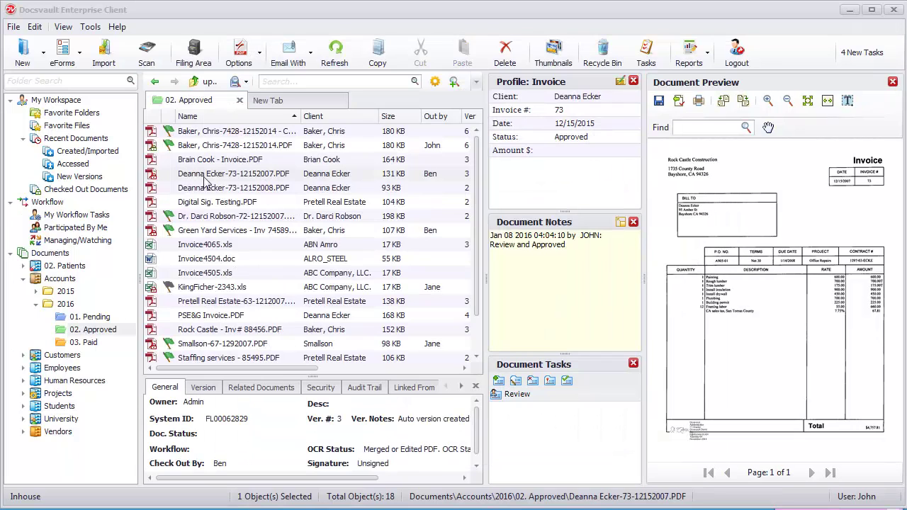
{"action": "right_click", "coordinate": [213, 177]}
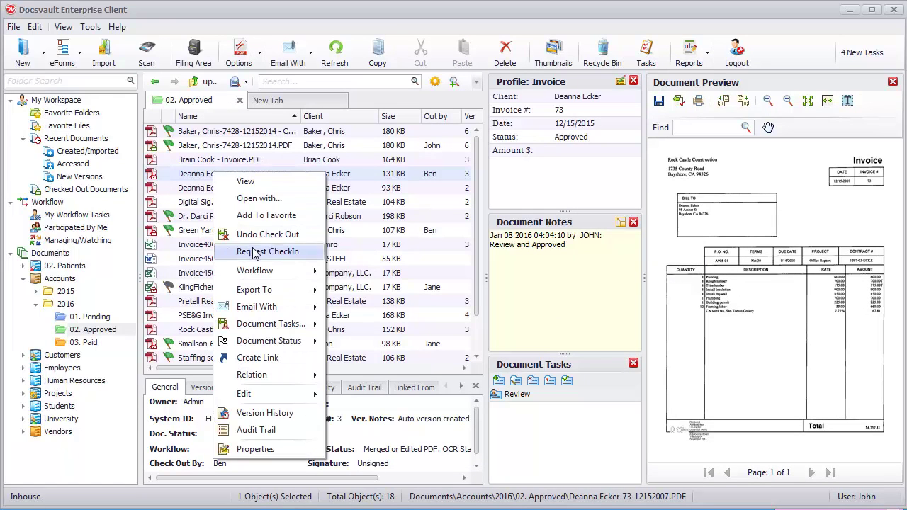
{"action": "left_click", "coordinate": [256, 252]}
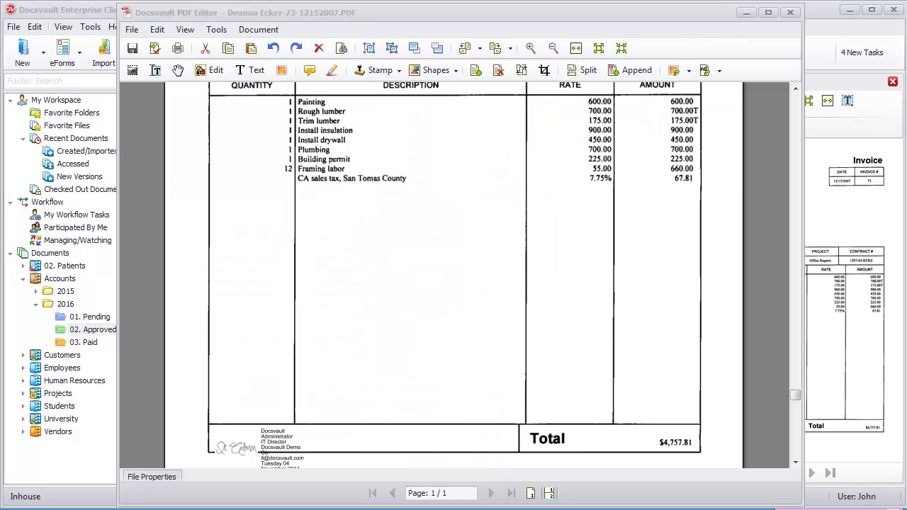
{"action": "left_click", "coordinate": [565, 348]}
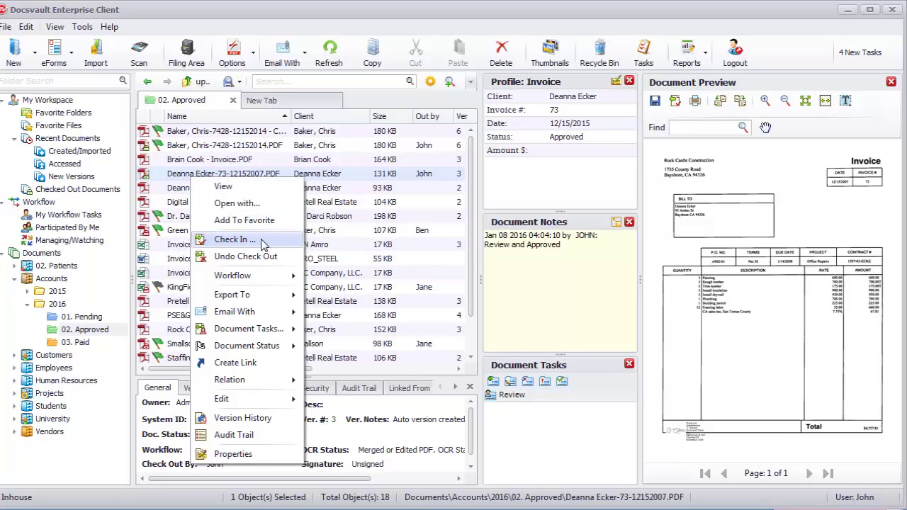
Step: List the Checked Out Documents, then bring up the Docsvault features in Word
{"action": "left_click", "coordinate": [111, 190]}
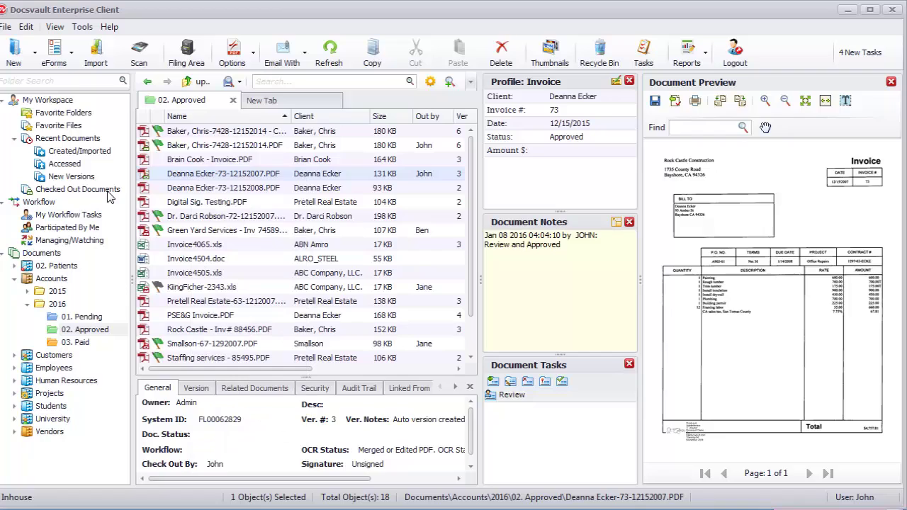
{"action": "left_click", "coordinate": [110, 190]}
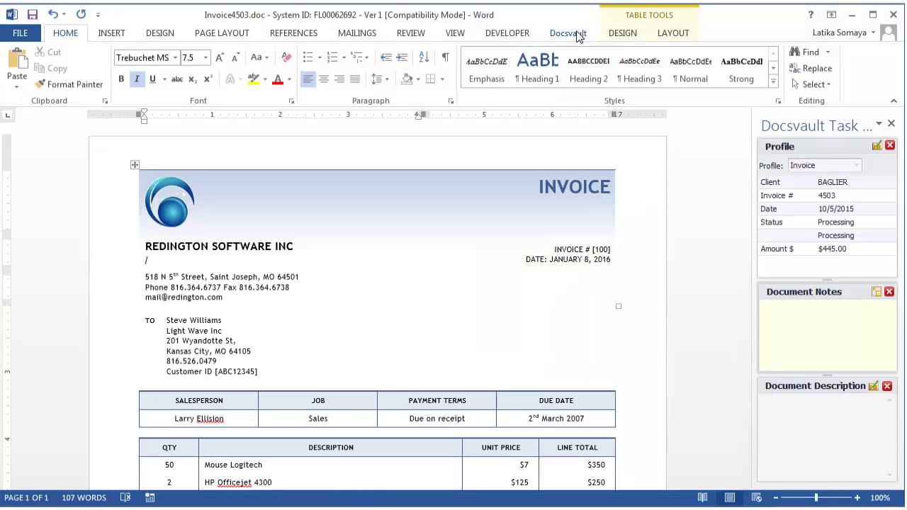
{"action": "left_click", "coordinate": [574, 35]}
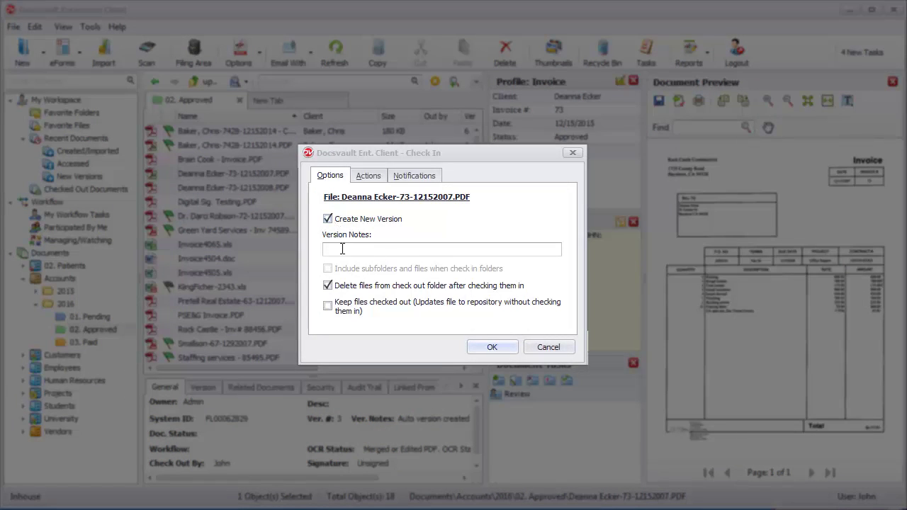
Step: Add version note 'price change', set status In Process and start the Invoice Approvals workflow
{"action": "left_click", "coordinate": [341, 249]}
{"action": "type", "text": "price changed"}
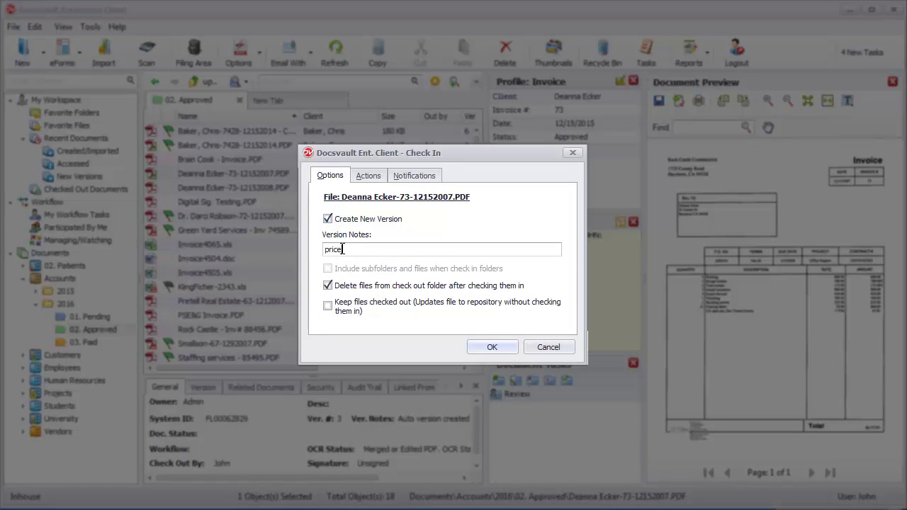
{"action": "left_click", "coordinate": [366, 176]}
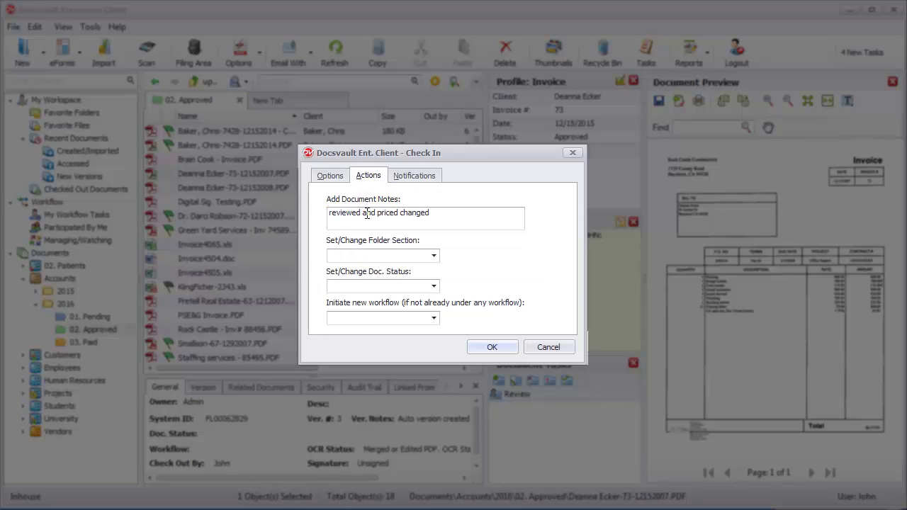
{"action": "left_click", "coordinate": [377, 286]}
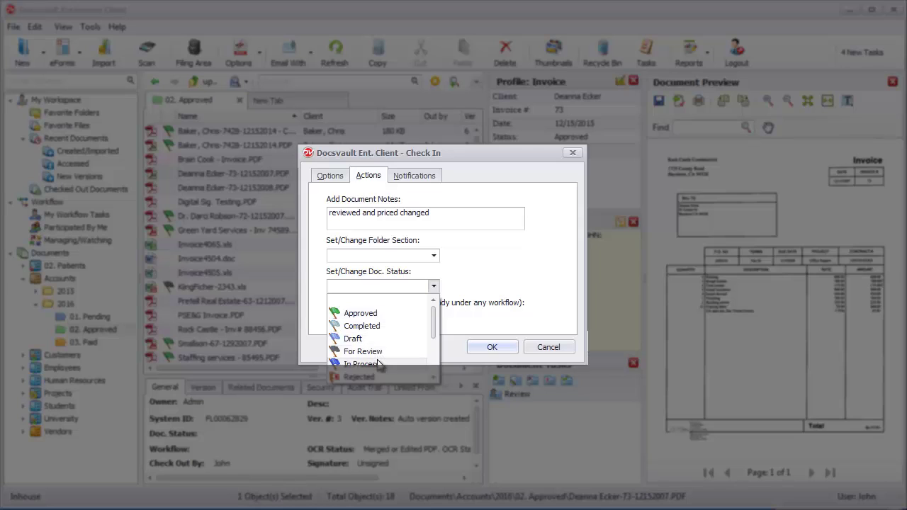
{"action": "left_click", "coordinate": [378, 364]}
{"action": "left_click", "coordinate": [375, 318]}
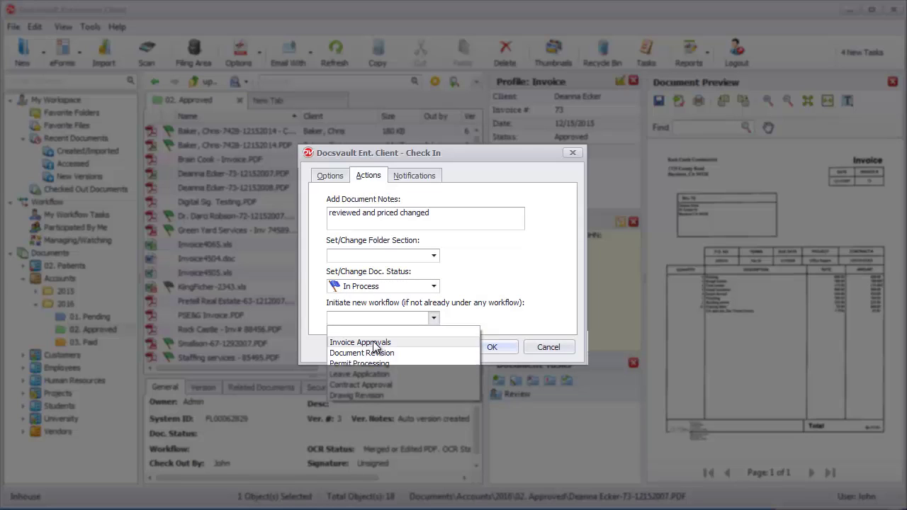
{"action": "left_click", "coordinate": [374, 343]}
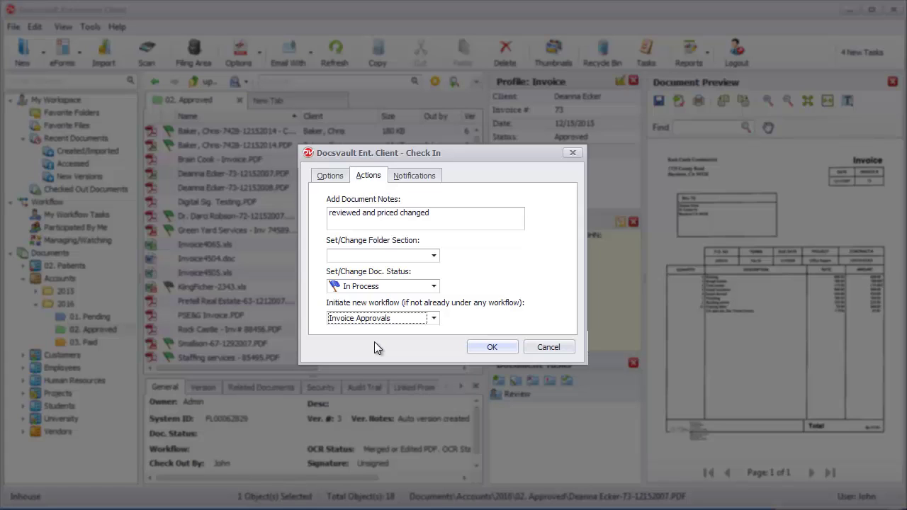
Step: Notify both the file owner and the listed users, and complete the check-in
{"action": "left_click", "coordinate": [415, 178]}
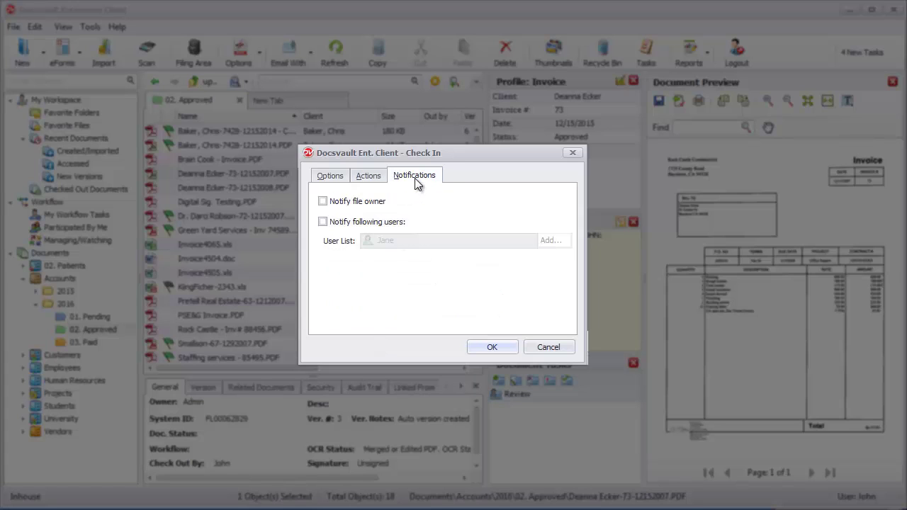
{"action": "left_click", "coordinate": [339, 205]}
{"action": "left_click", "coordinate": [324, 224]}
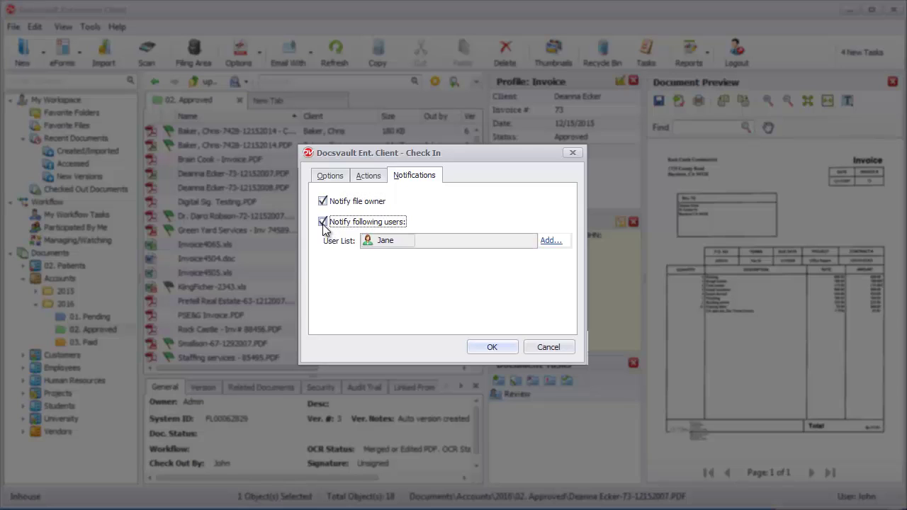
{"action": "left_click", "coordinate": [489, 350]}
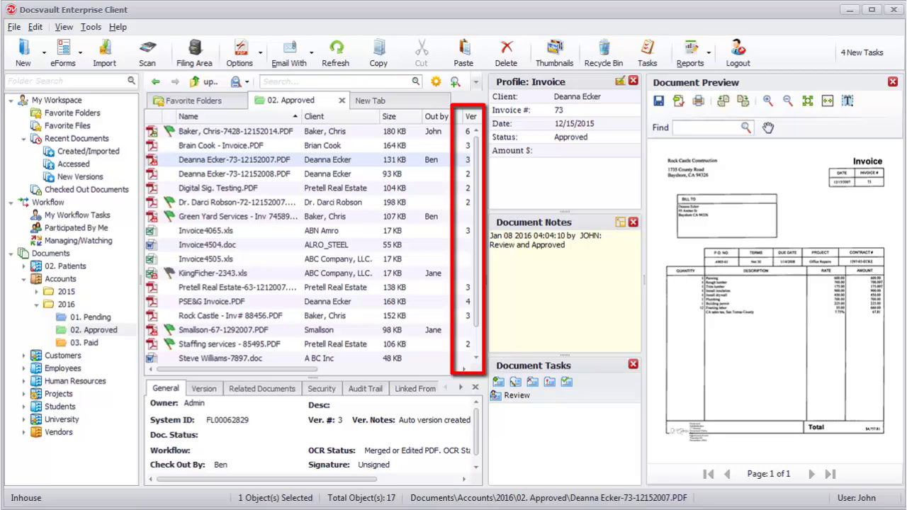
Step: Open the invoice's Version History, select version 4, then show version 1's actions
{"action": "right_click", "coordinate": [268, 162]}
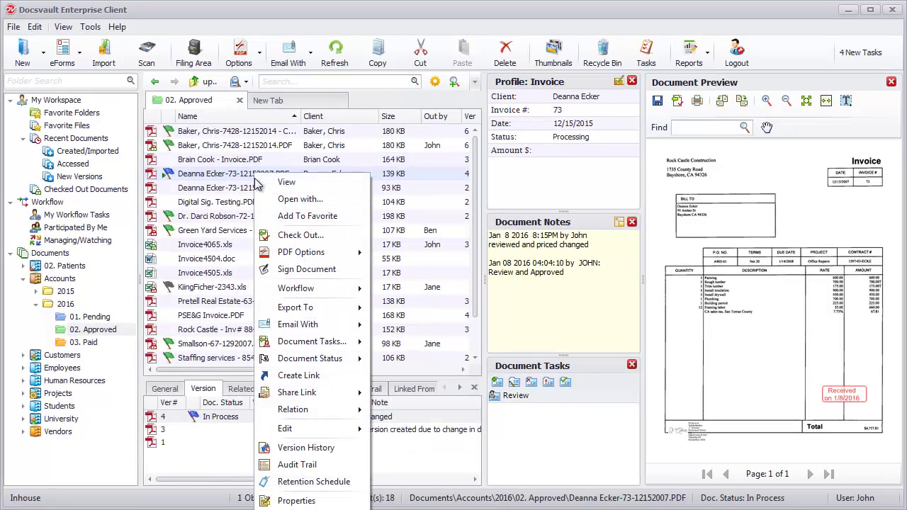
{"action": "left_click", "coordinate": [322, 456]}
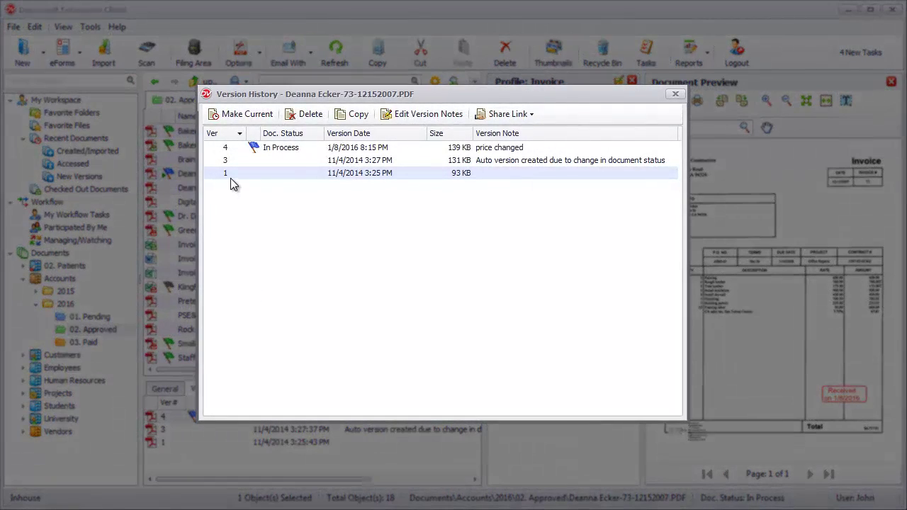
{"action": "key", "text": "Up"}
{"action": "key", "text": "Up"}
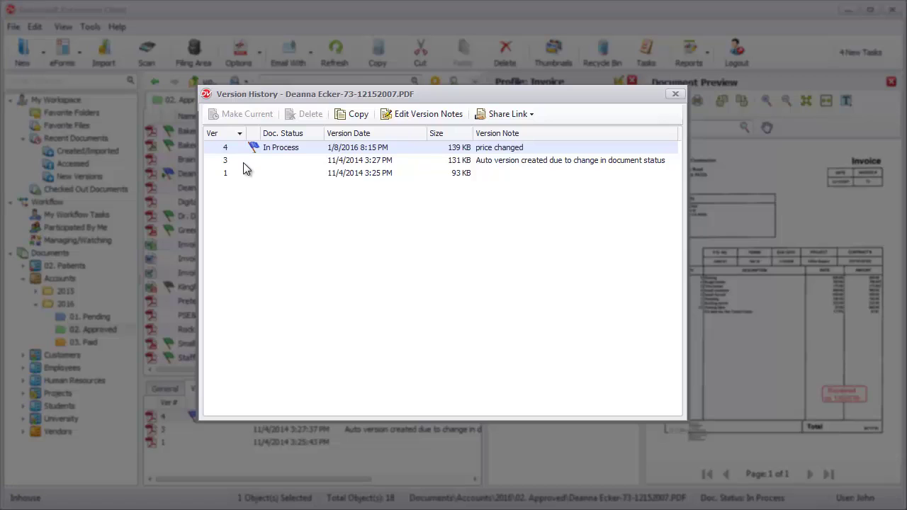
{"action": "left_click", "coordinate": [338, 181]}
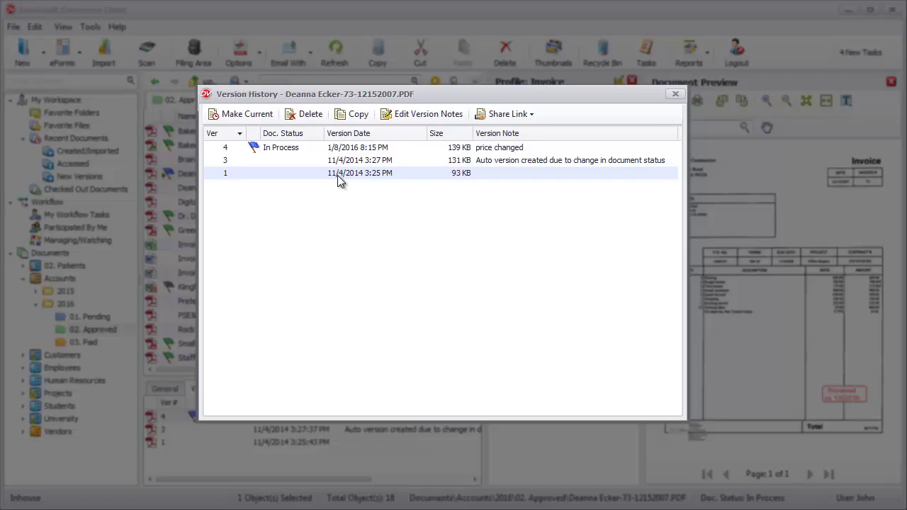
{"action": "right_click", "coordinate": [338, 180]}
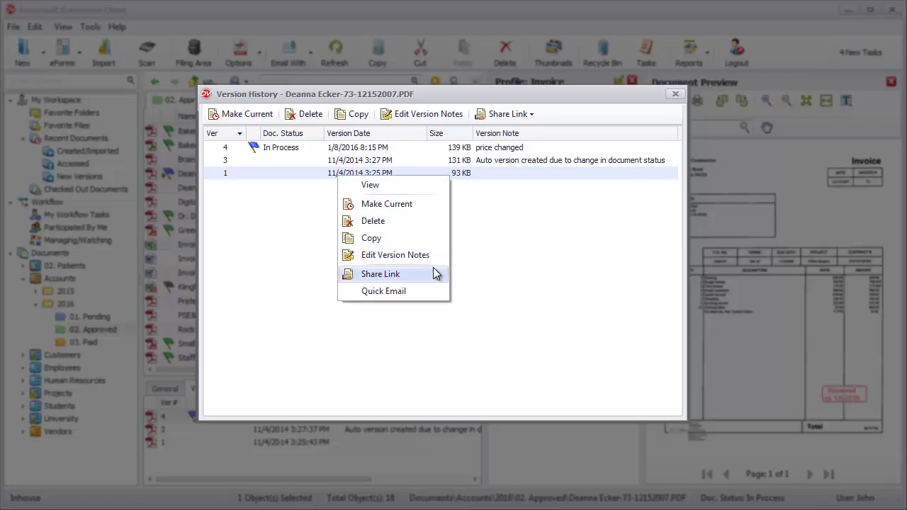
{"action": "mouse_move", "coordinate": [433, 269]}
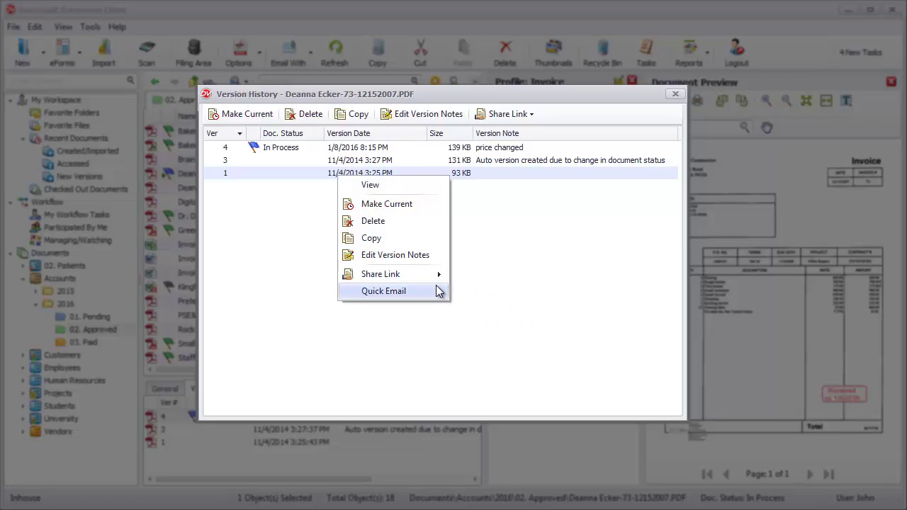
{"action": "left_click", "coordinate": [437, 292]}
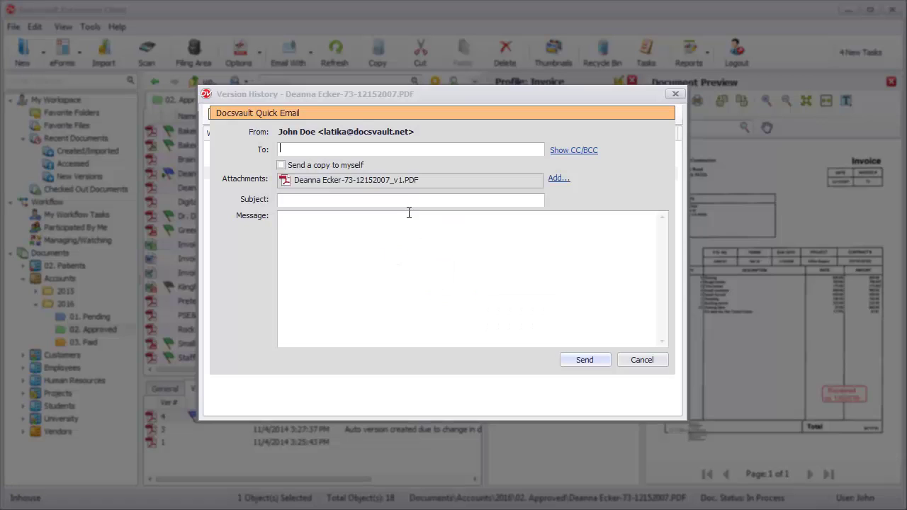
{"action": "left_click", "coordinate": [402, 183]}
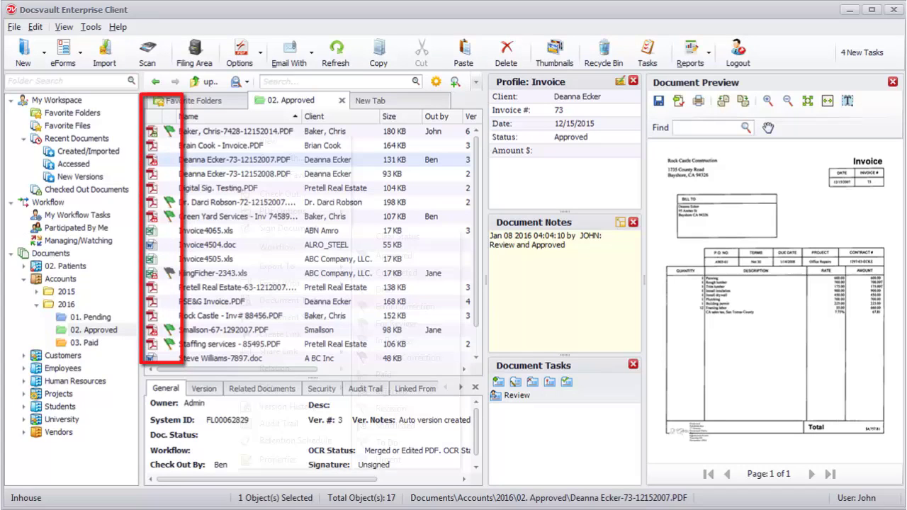
Step: Show the Document Status options for the invoice
{"action": "right_click", "coordinate": [239, 160]}
{"action": "mouse_move", "coordinate": [291, 317]}
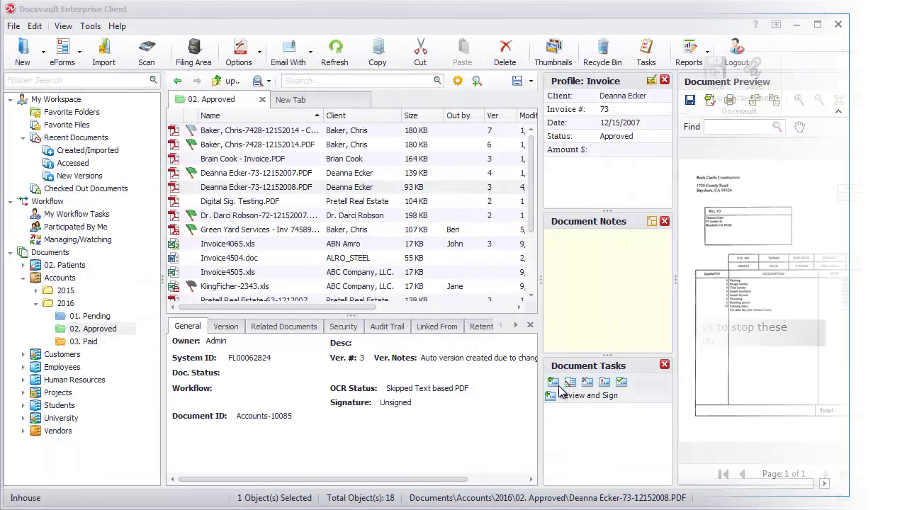
{"action": "left_click", "coordinate": [556, 385]}
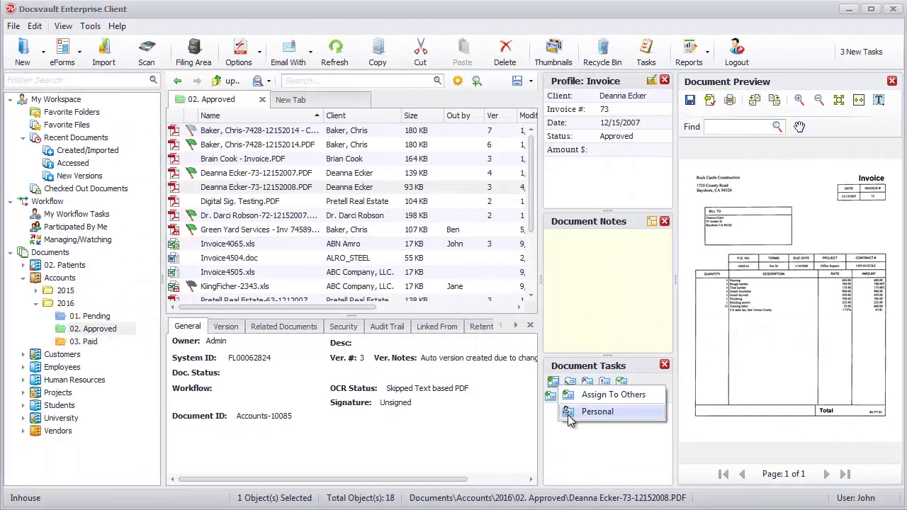
{"action": "left_click", "coordinate": [572, 414]}
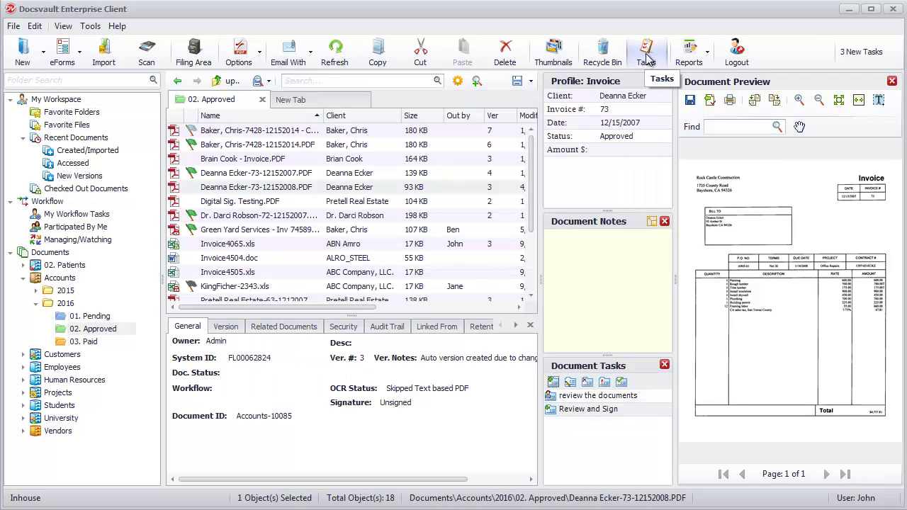
Step: Open the task manager and browse the Task In, Task Out and Personal lists
{"action": "left_click", "coordinate": [646, 56]}
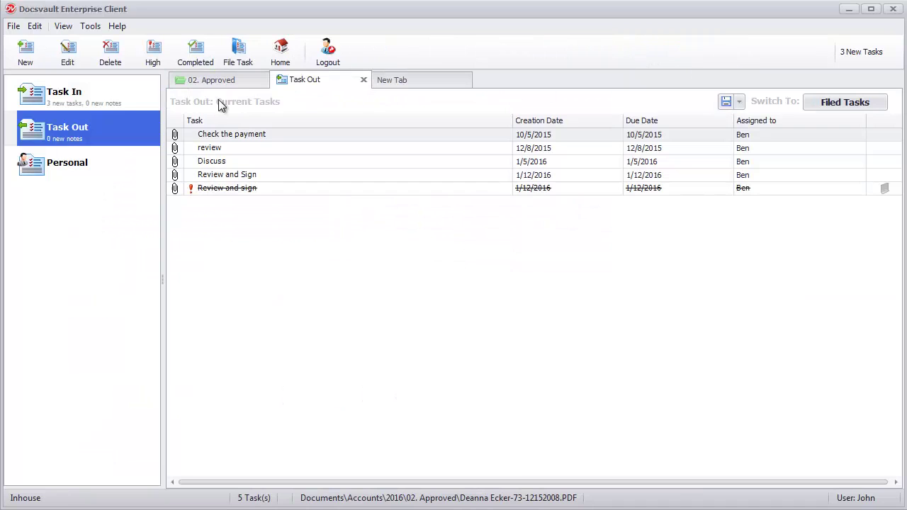
{"action": "left_click", "coordinate": [119, 104]}
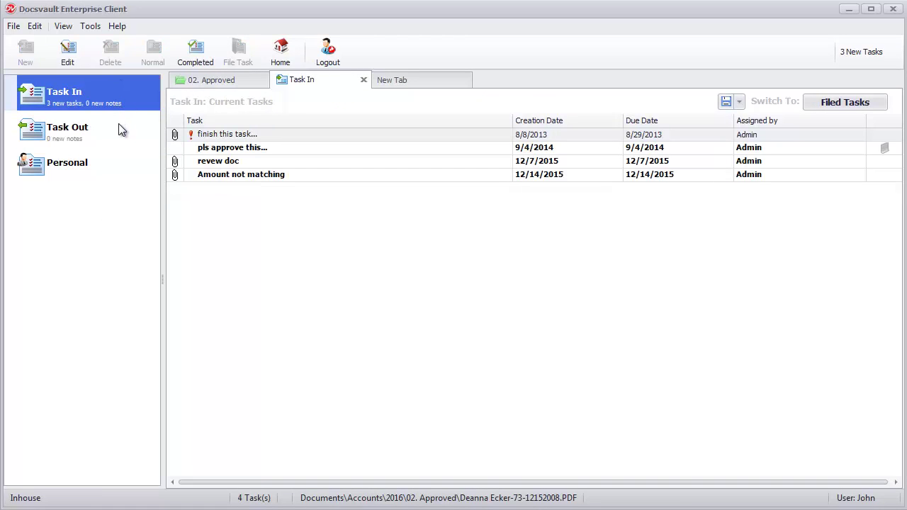
{"action": "left_click", "coordinate": [118, 131]}
{"action": "left_click", "coordinate": [118, 168]}
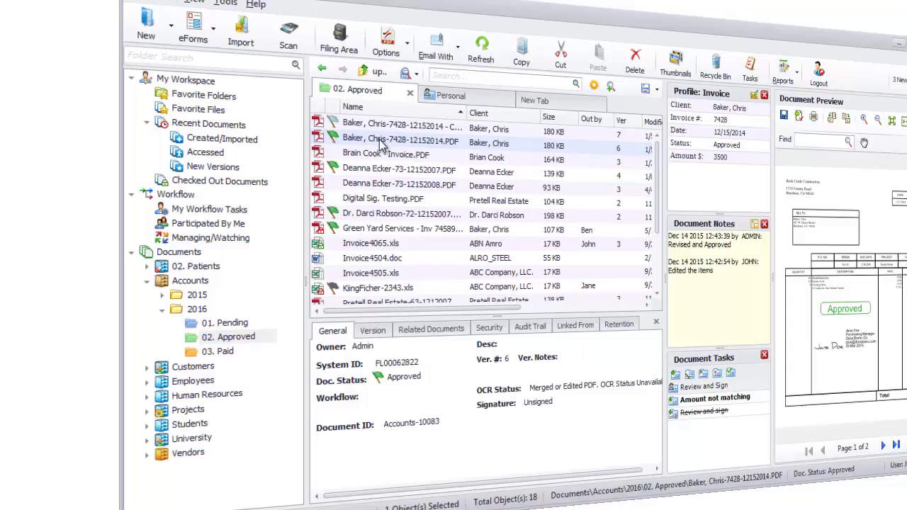
Step: In the invoice 7428 file's Properties, set its Modification email alert to weekly, Mondays at 7:00 PM
{"action": "right_click", "coordinate": [237, 146]}
{"action": "left_click", "coordinate": [294, 474]}
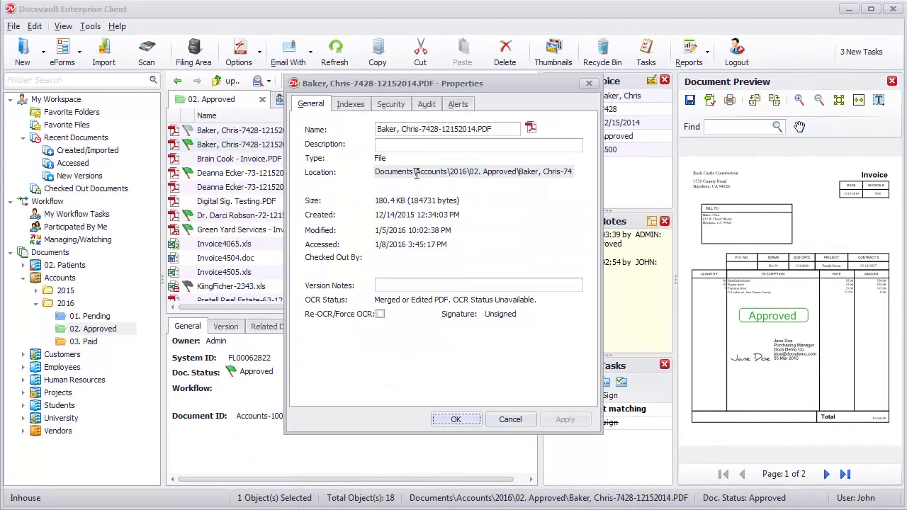
{"action": "left_click", "coordinate": [458, 105]}
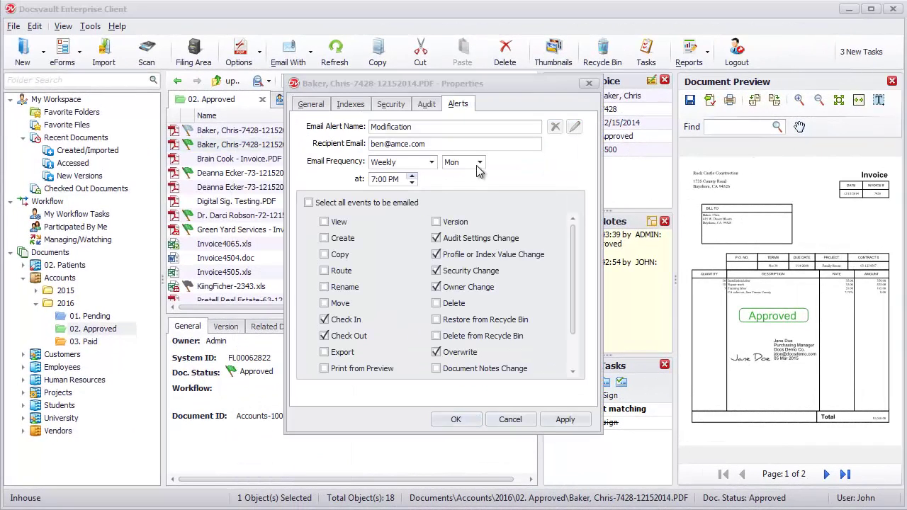
{"action": "left_click", "coordinate": [432, 163]}
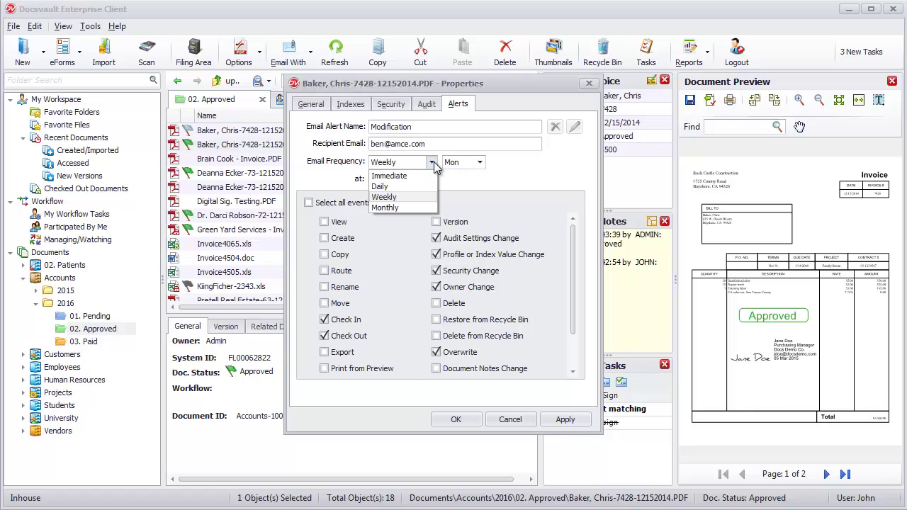
{"action": "left_click", "coordinate": [434, 165]}
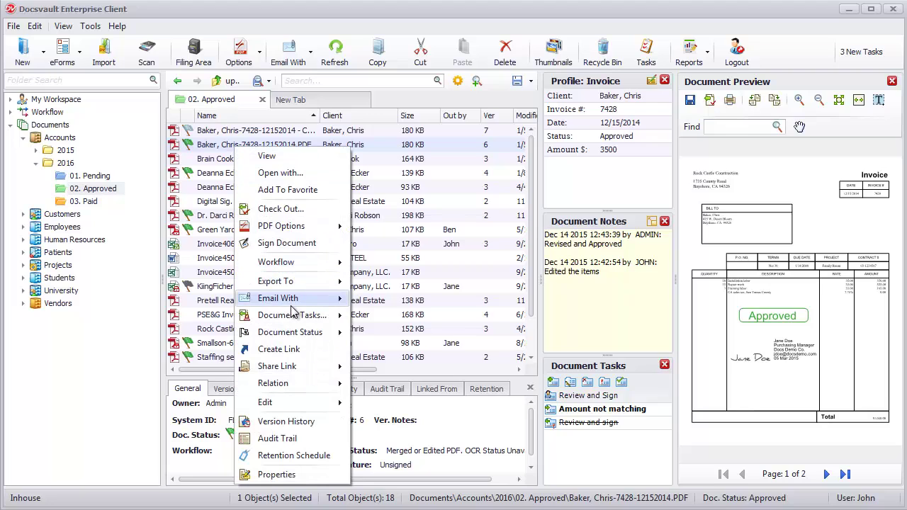
Step: Email the invoice 7428 PDF with Docsvault Quick Email, then with the default email client
{"action": "mouse_move", "coordinate": [294, 305]}
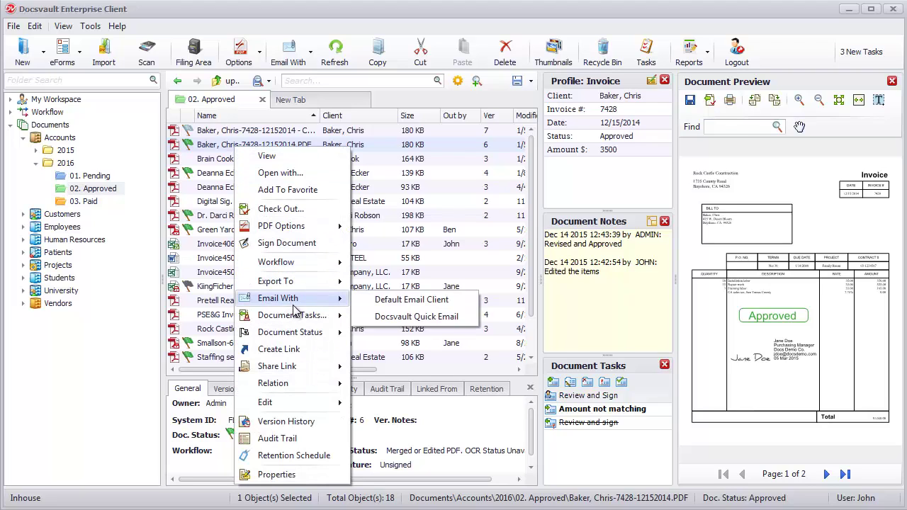
{"action": "left_click", "coordinate": [422, 318]}
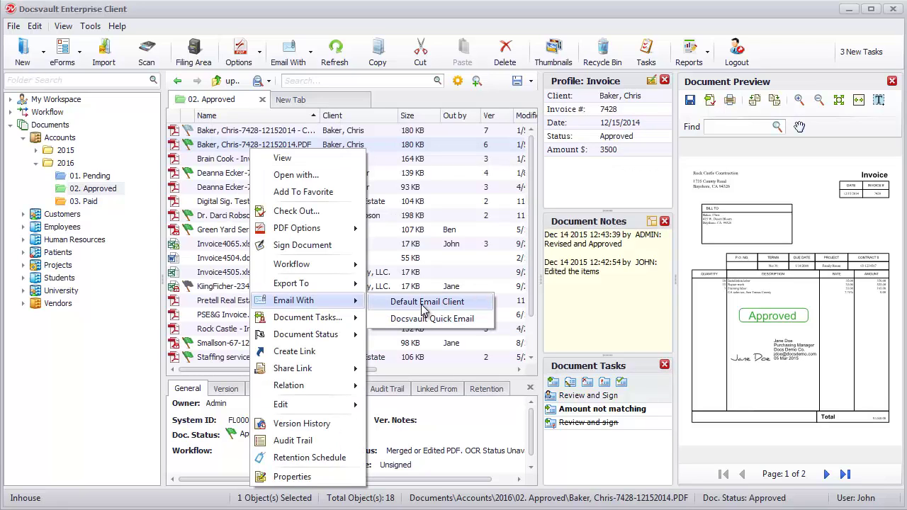
{"action": "left_click", "coordinate": [425, 302]}
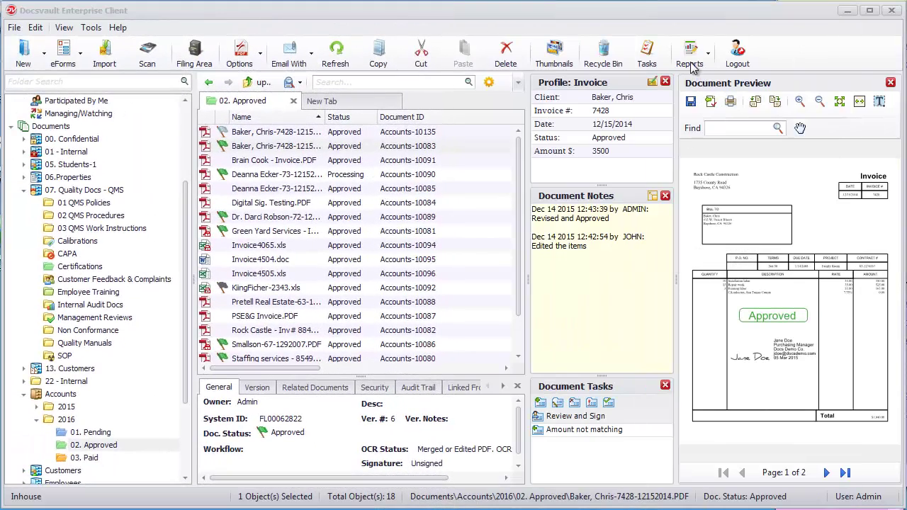
Step: Run the File Counts 'Number of Files by Cabinet' report and scroll through its bar and pie charts
{"action": "left_click", "coordinate": [689, 58]}
{"action": "mouse_move", "coordinate": [705, 102]}
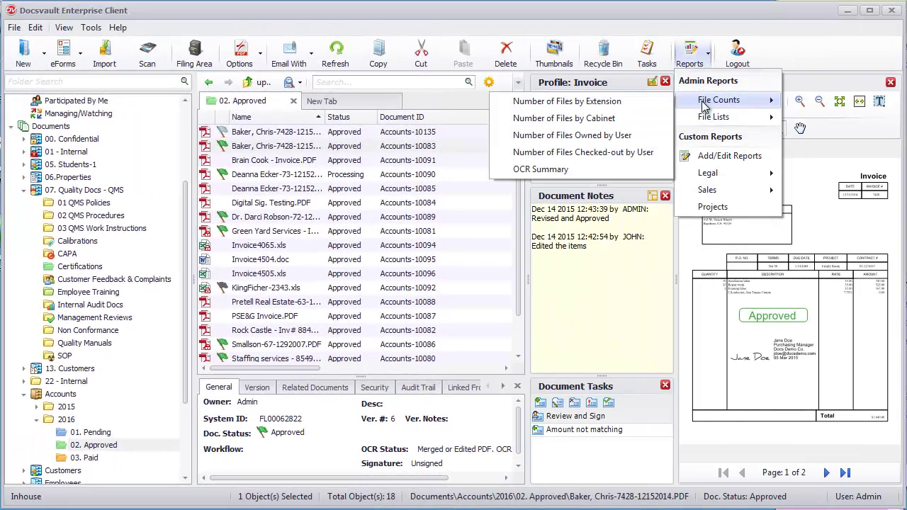
{"action": "left_click", "coordinate": [651, 120]}
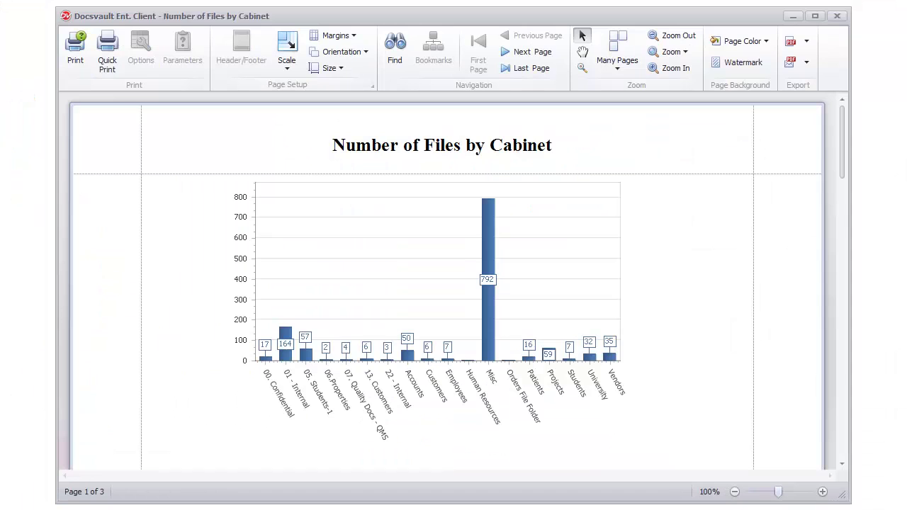
{"action": "scroll", "coordinate": [447, 283], "scroll_direction": "down", "scroll_amount": 10}
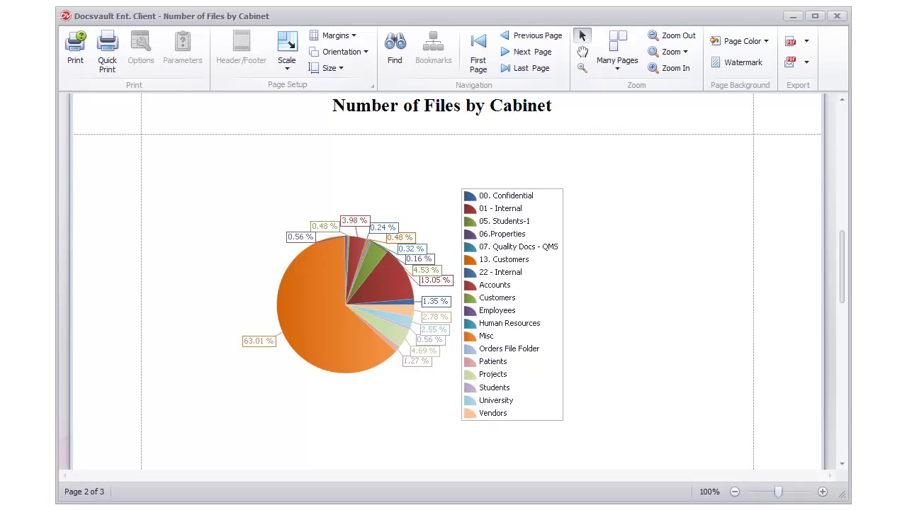
{"action": "scroll", "coordinate": [447, 283], "scroll_direction": "down", "scroll_amount": 10}
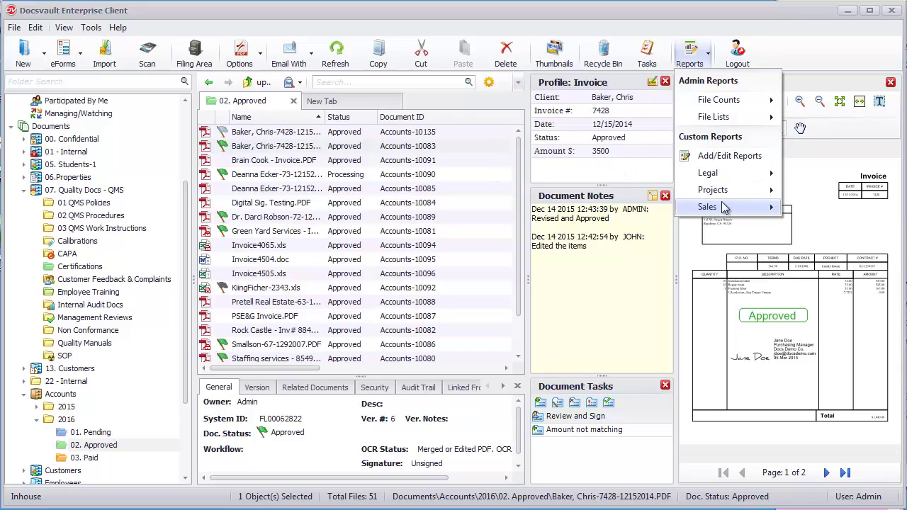
Step: Edit the Pending Invoices custom report, switching its visibility to private and back to public
{"action": "mouse_move", "coordinate": [739, 210]}
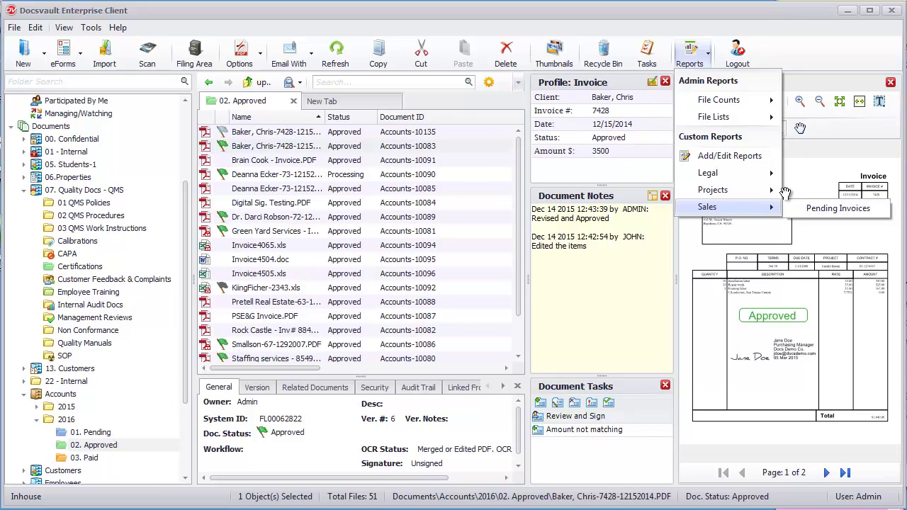
{"action": "mouse_move", "coordinate": [777, 194]}
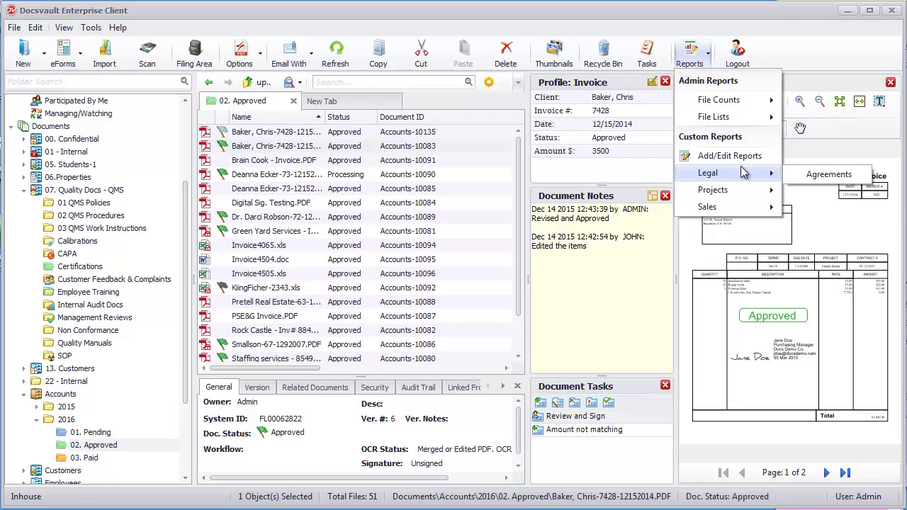
{"action": "left_click", "coordinate": [737, 156]}
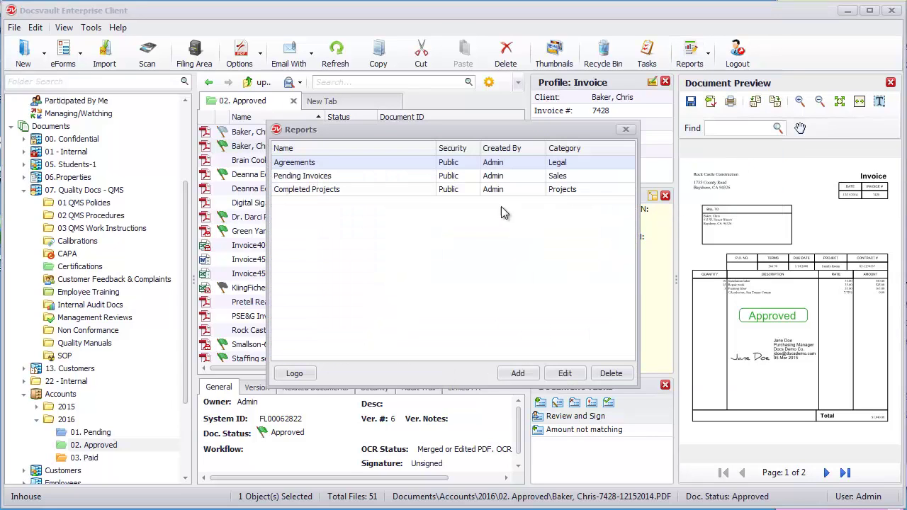
{"action": "left_click", "coordinate": [390, 177]}
{"action": "left_click", "coordinate": [565, 374]}
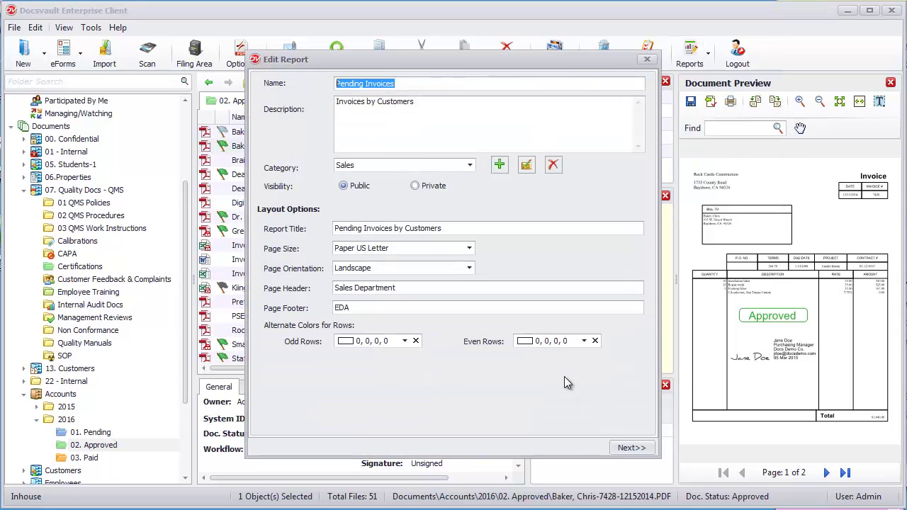
{"action": "left_click", "coordinate": [432, 185]}
{"action": "left_click", "coordinate": [344, 185]}
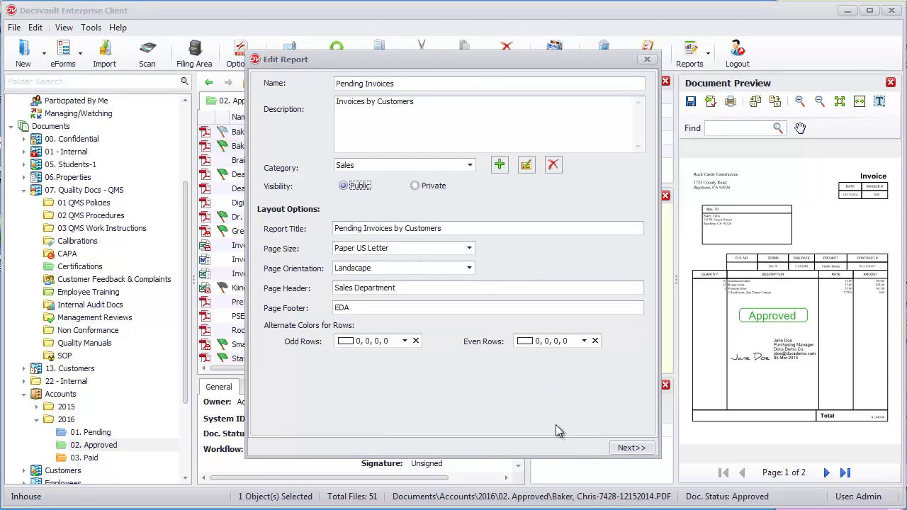
Step: Generate the Pending Invoices by Customers report and review its export format options
{"action": "left_click", "coordinate": [617, 450]}
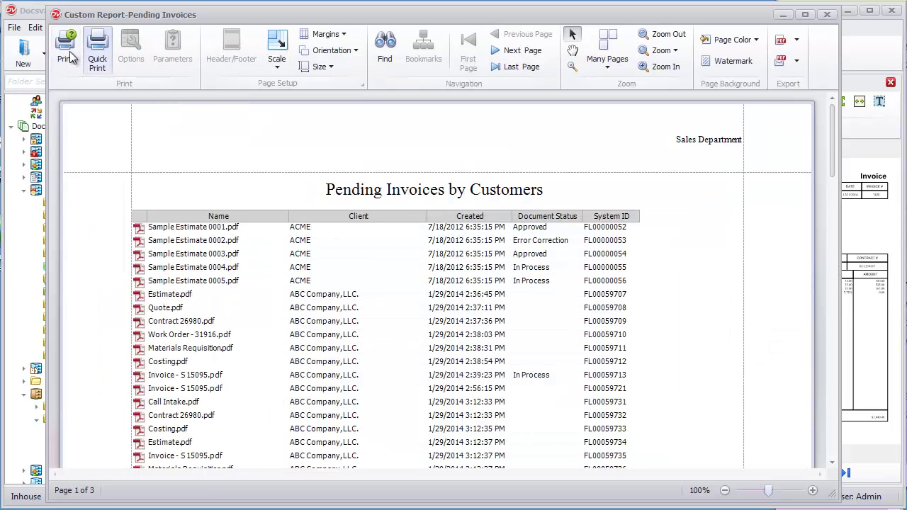
{"action": "left_click", "coordinate": [797, 40]}
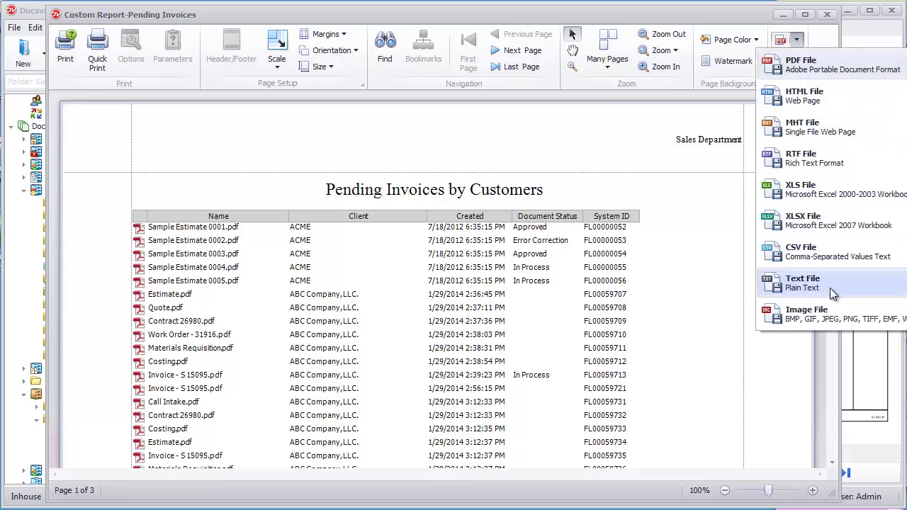
{"action": "left_click", "coordinate": [793, 379]}
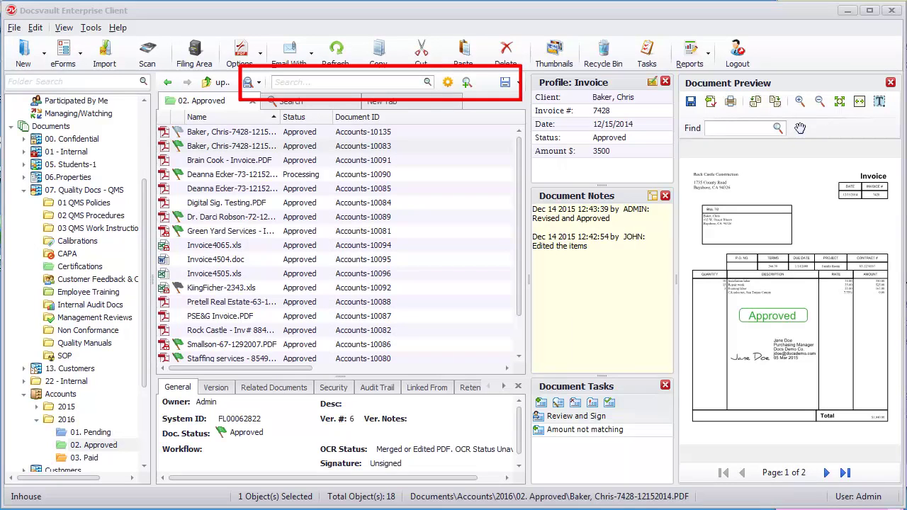
Step: Quick-search 'Invoice' with full-text search enabled and open Sample Invoice 0003.pdf from the results
{"action": "left_click", "coordinate": [347, 83]}
{"action": "type", "text": "Invoice"}
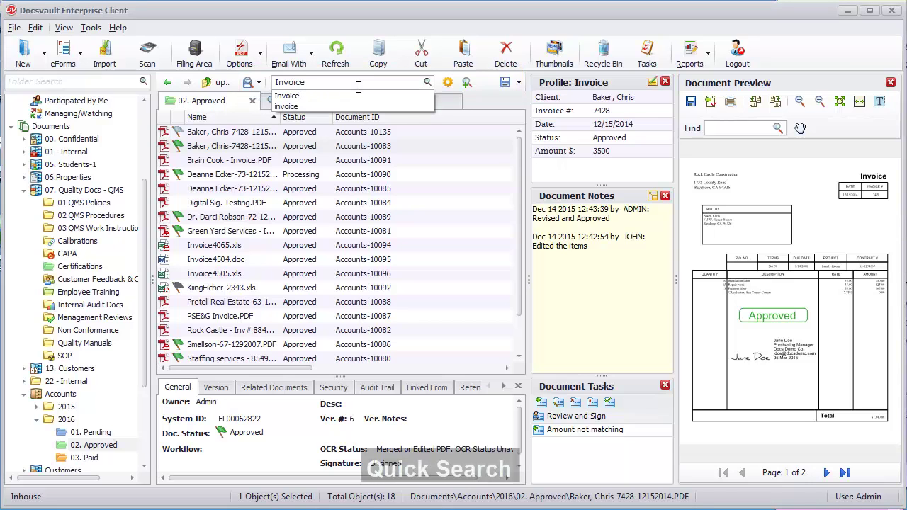
{"action": "key", "text": "Return"}
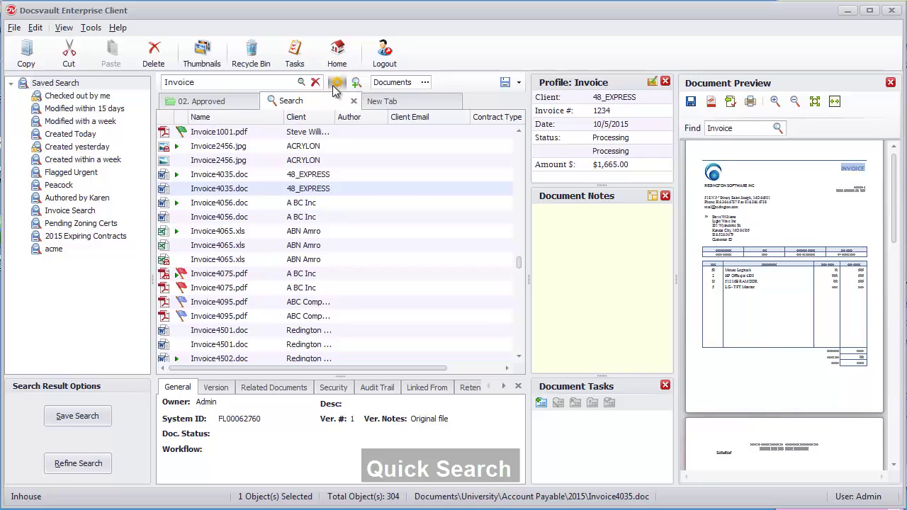
{"action": "left_click", "coordinate": [337, 84]}
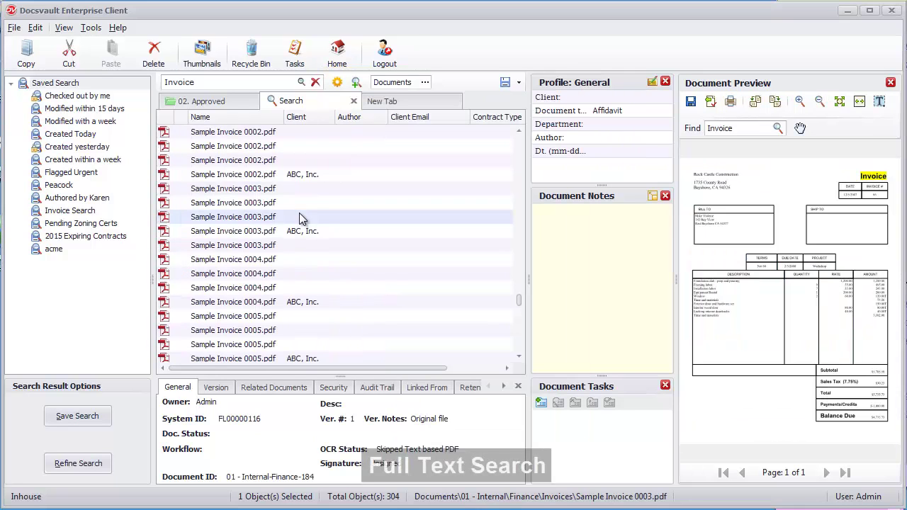
{"action": "double_click", "coordinate": [299, 217]}
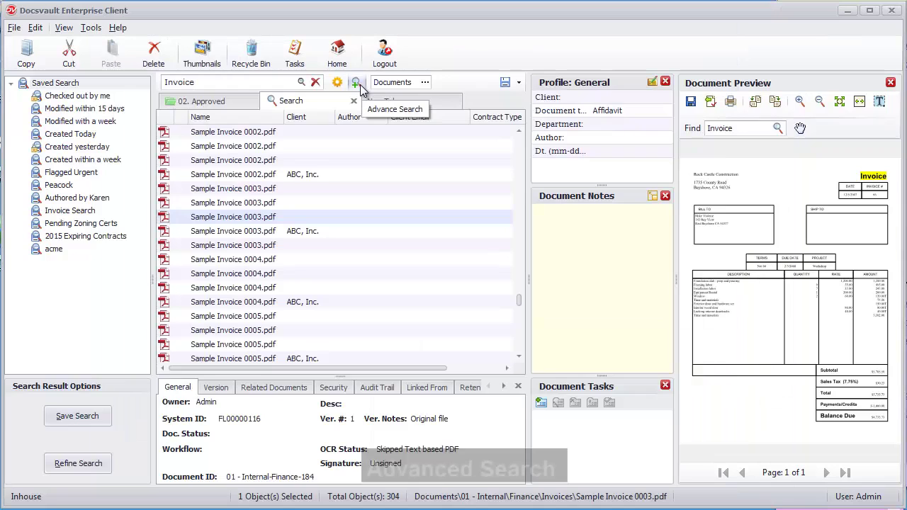
Step: Run an advanced Invoice search with date, size, Approved status, and client and Pending-status invoice profile conditions
{"action": "left_click", "coordinate": [354, 84]}
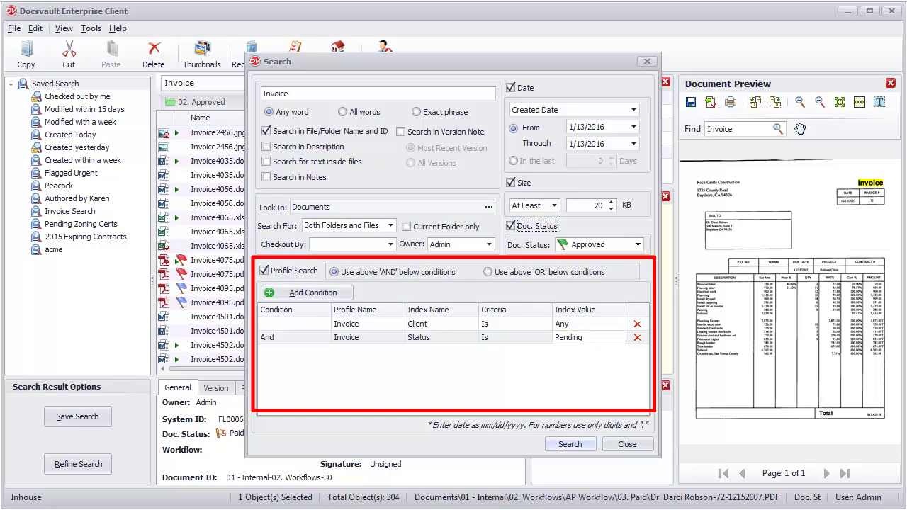
{"action": "key", "text": "Return"}
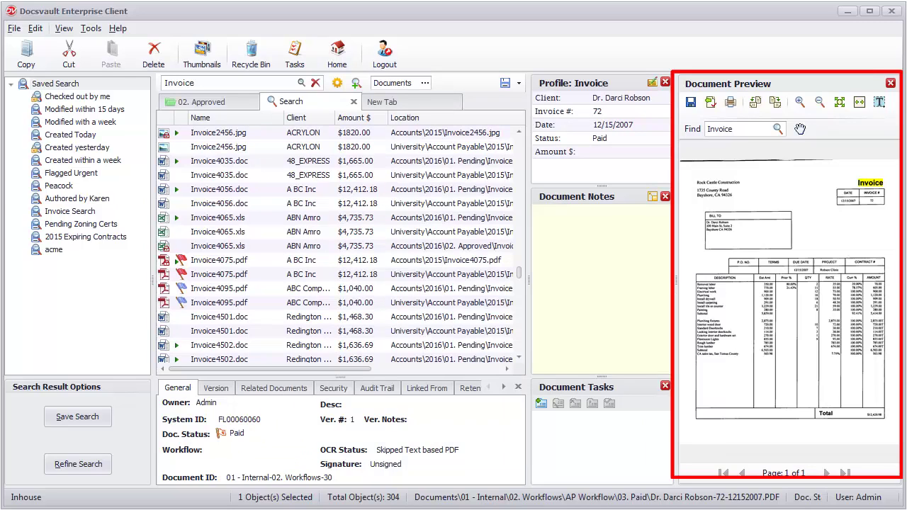